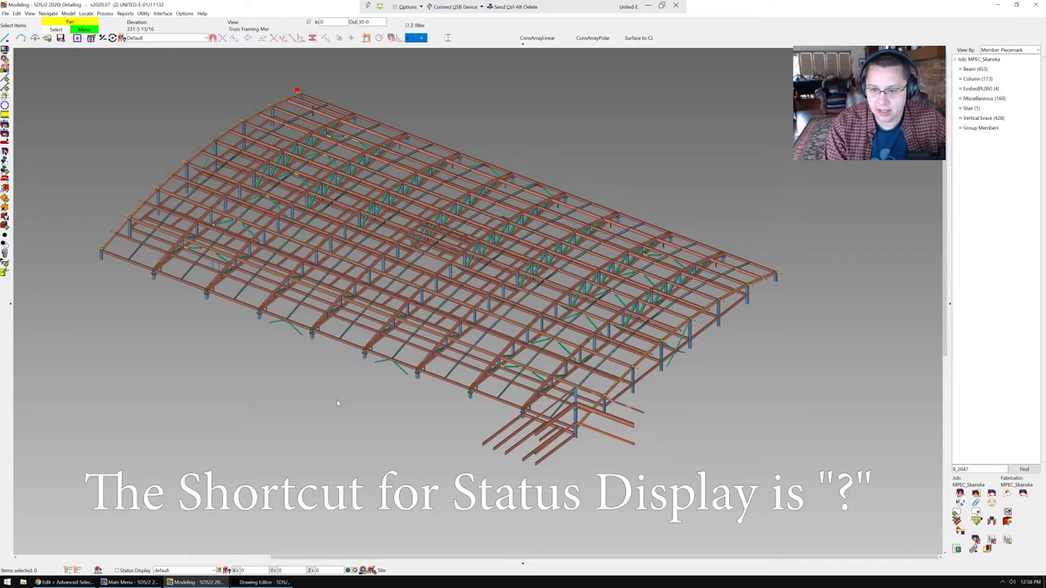
Step: Set the Status Display Priority 1 condition to Member piecemark with Alphanumeric Sort enabled
key(question)
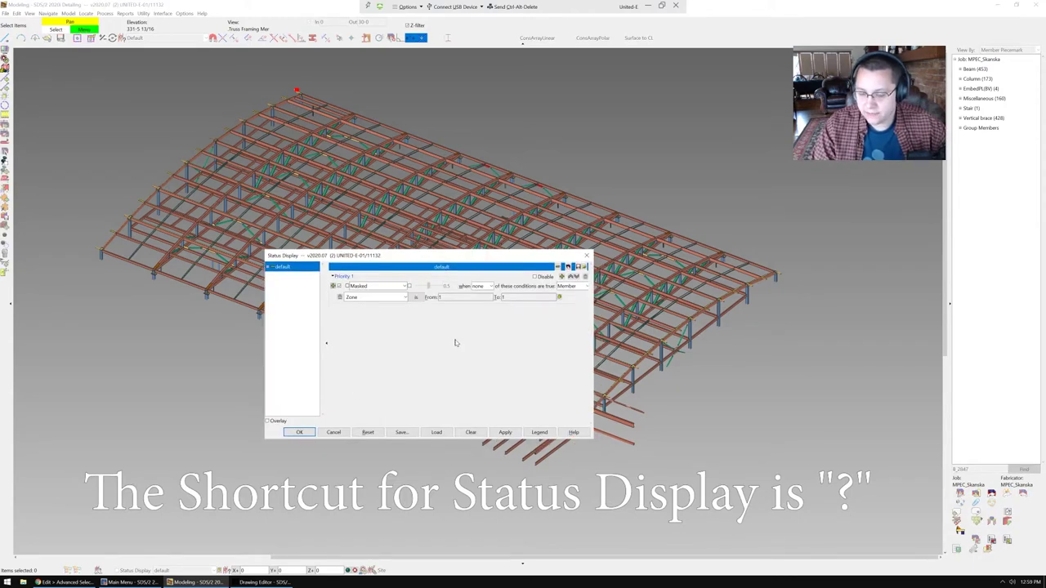
click(374, 297)
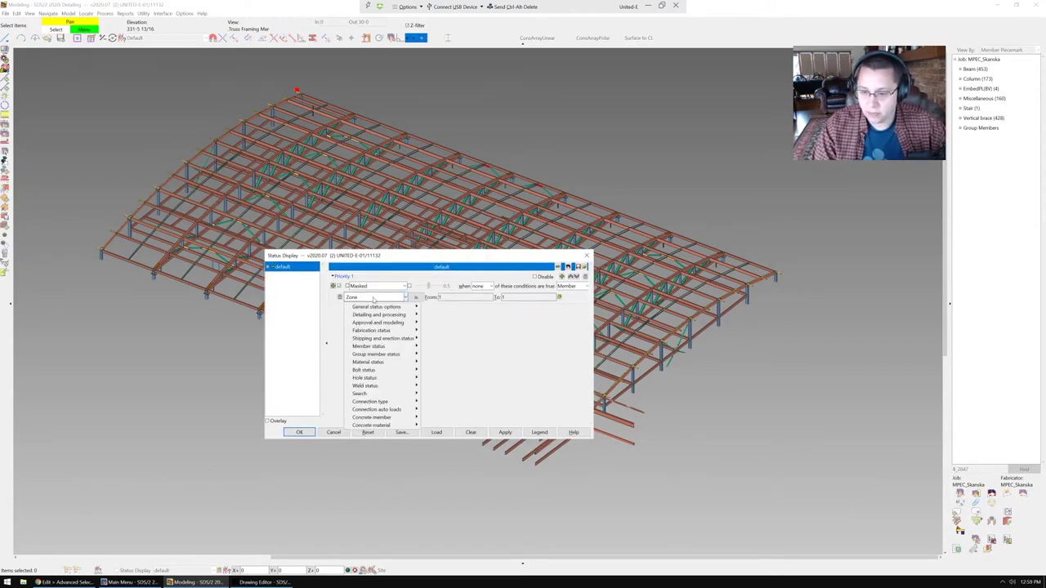
mouse_move(372, 345)
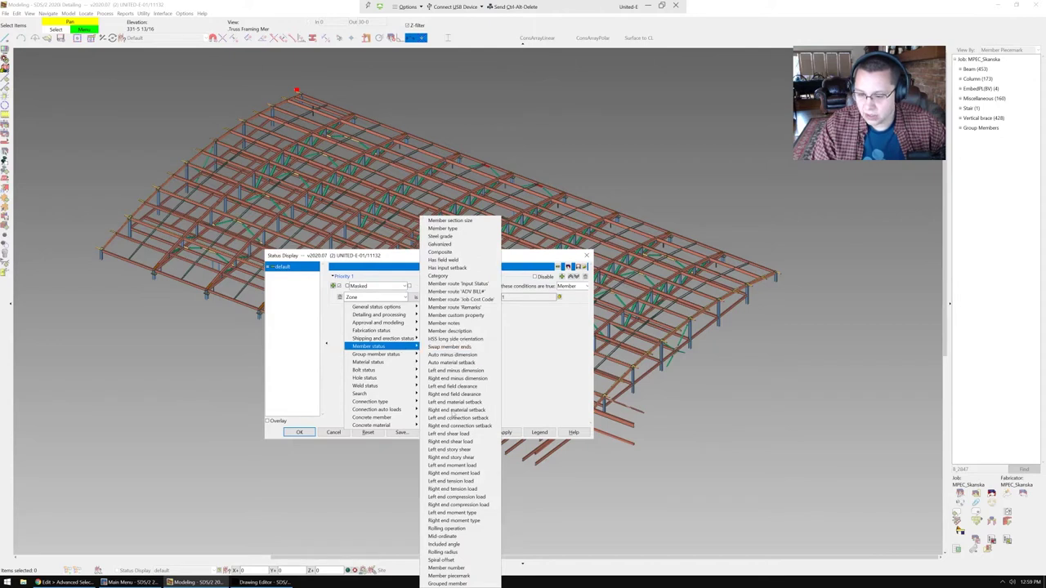
click(463, 578)
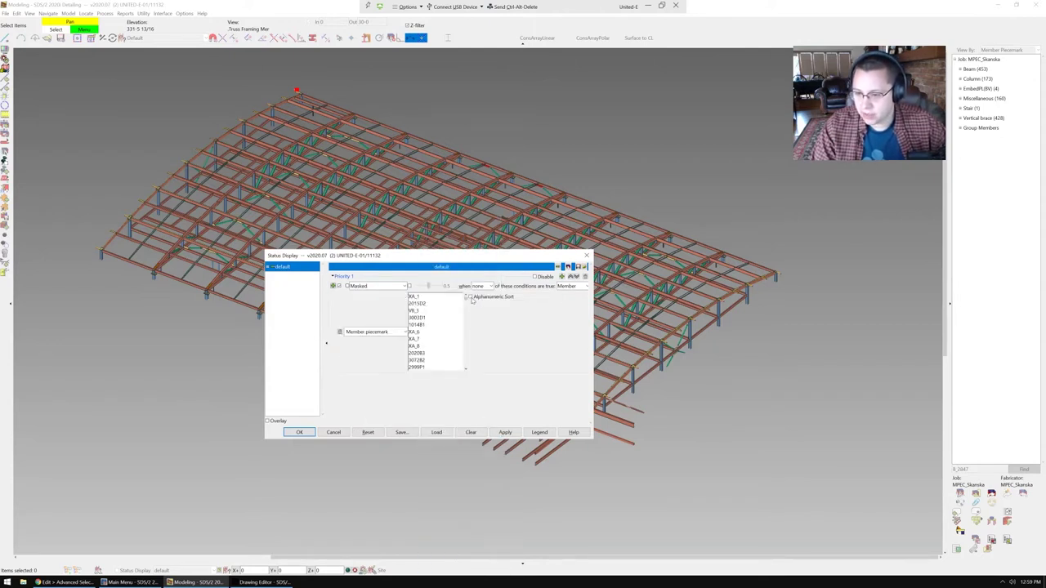
click(469, 298)
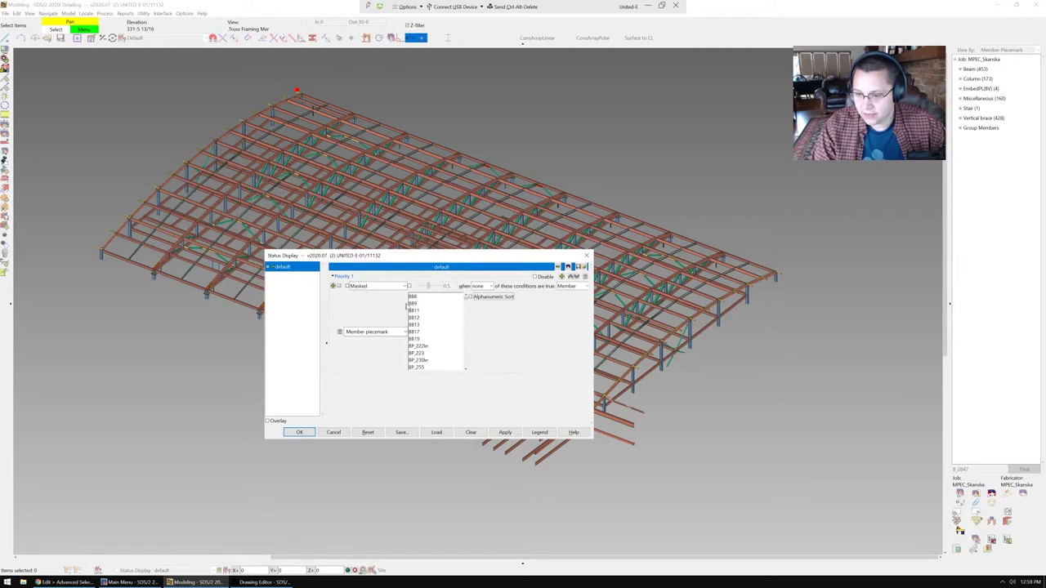
drag(466, 299, 465, 330)
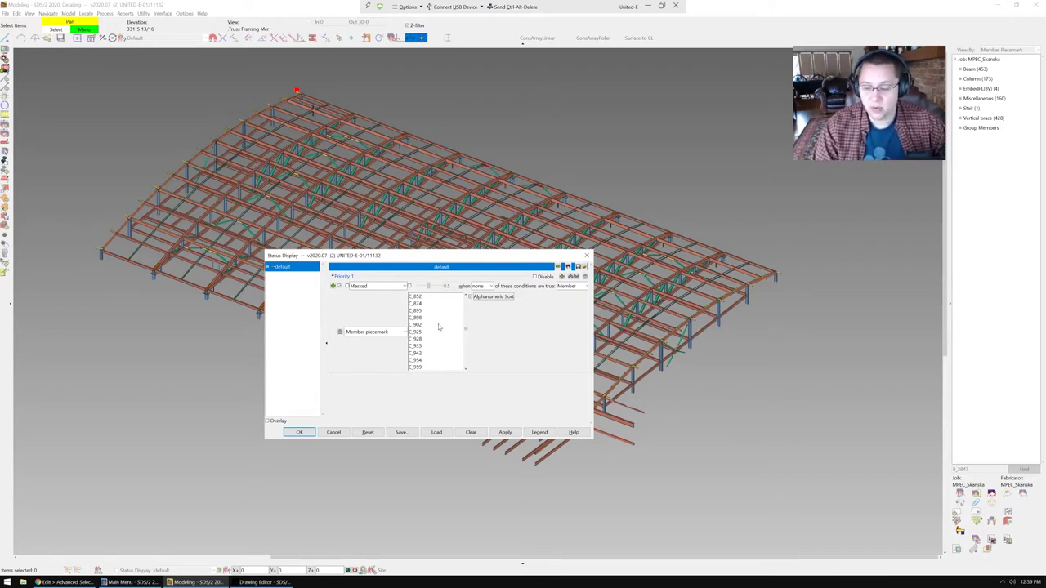
drag(457, 251, 460, 243)
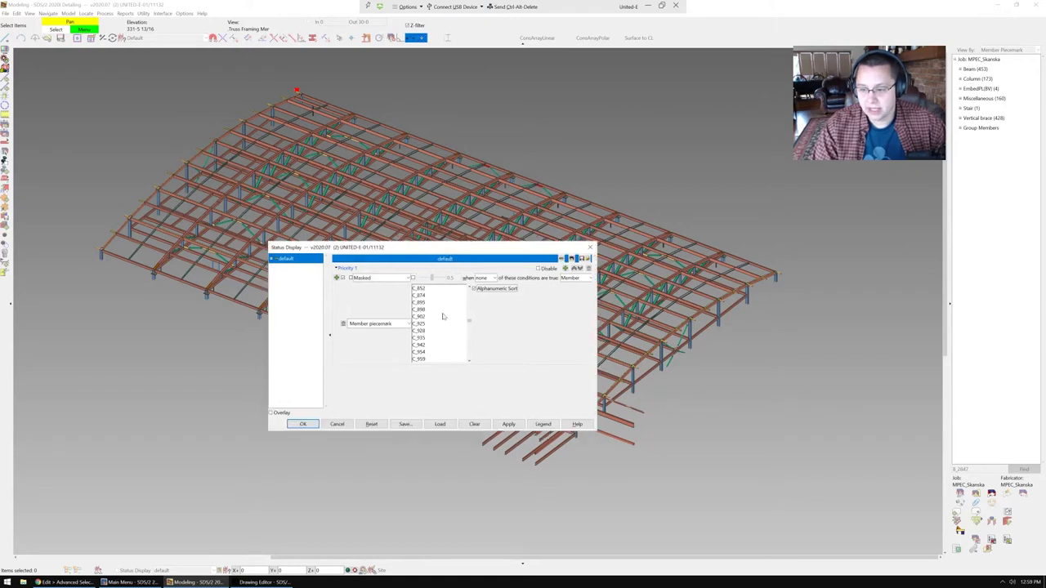
Step: Pick piecemarks 600136, 600139, 600140, 600141 and 600145 as filter values
click(424, 309)
click(436, 345)
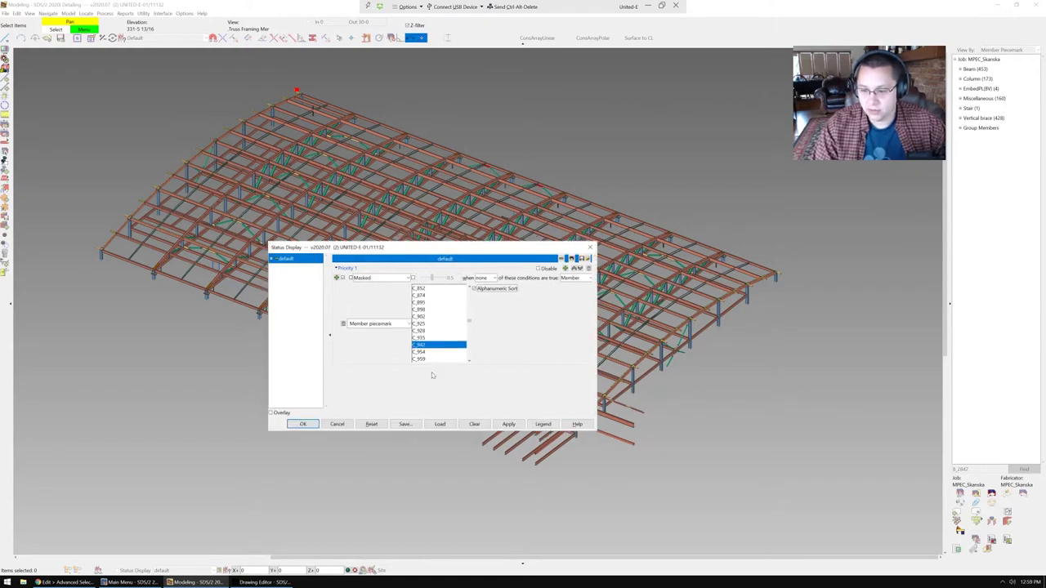
click(429, 311)
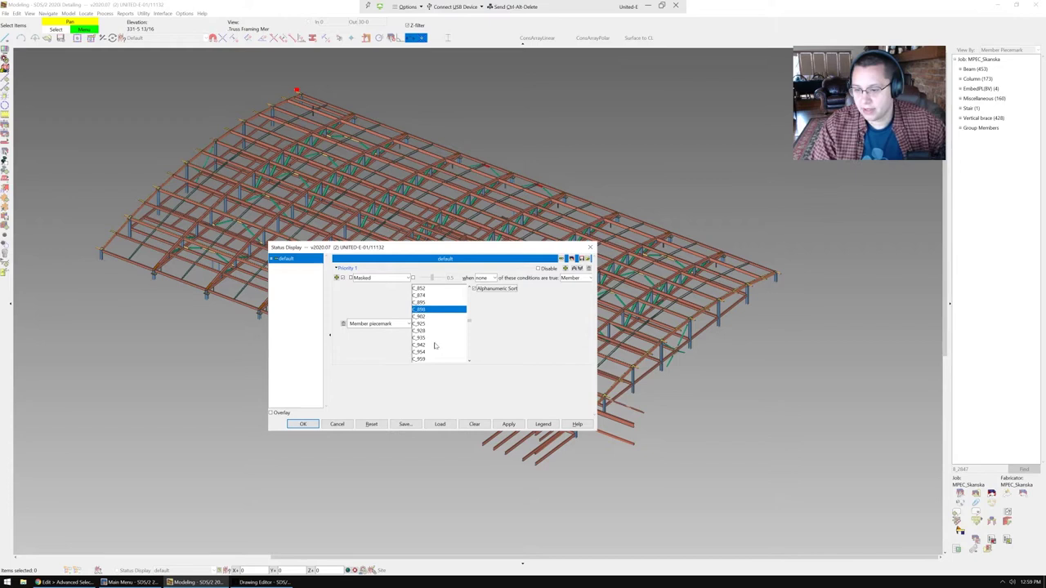
drag(470, 322, 470, 365)
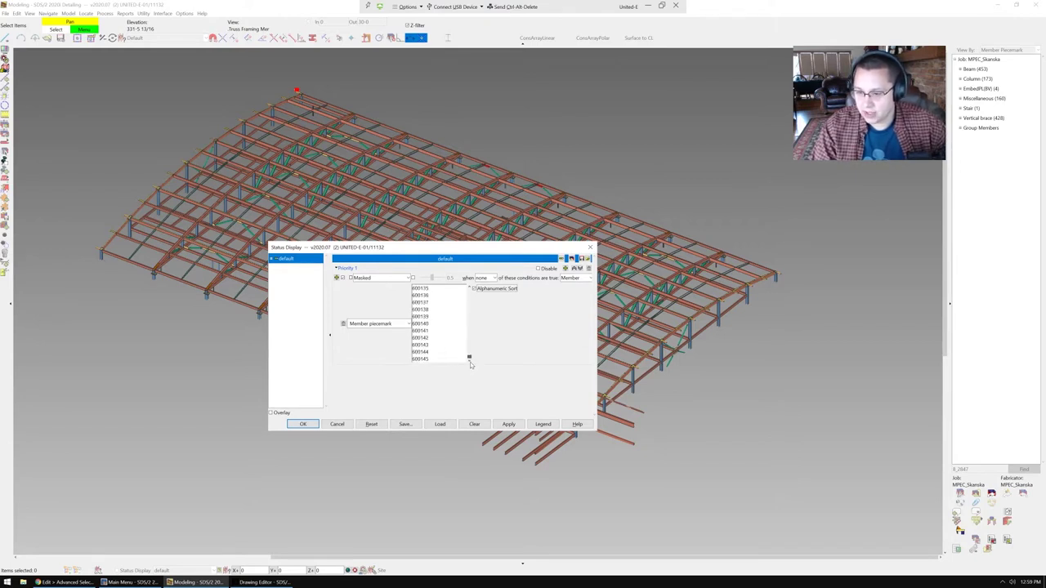
click(431, 295)
ctrl+click(430, 317)
ctrl+click(430, 323)
ctrl+click(431, 330)
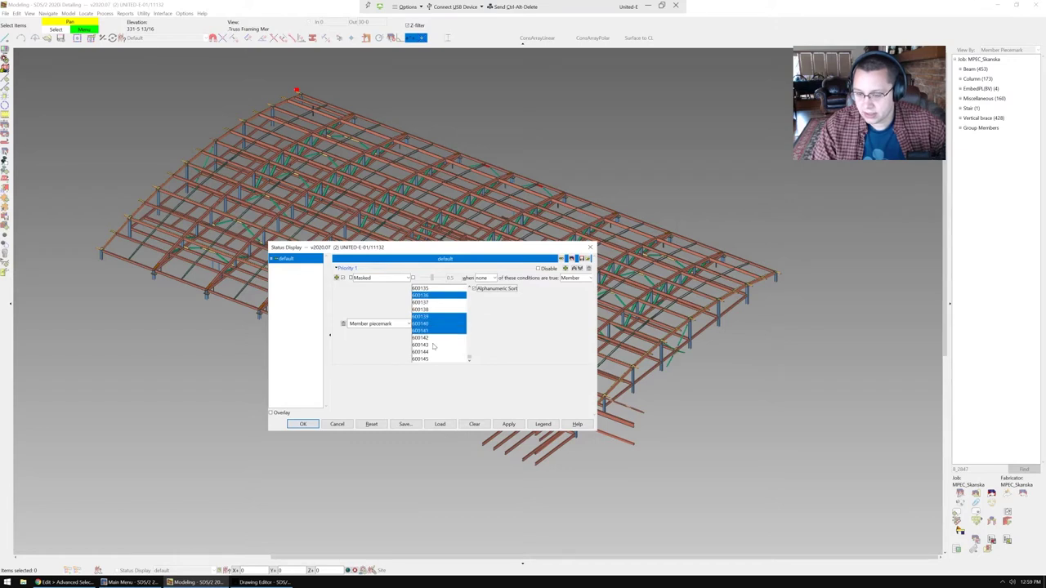
ctrl+click(435, 358)
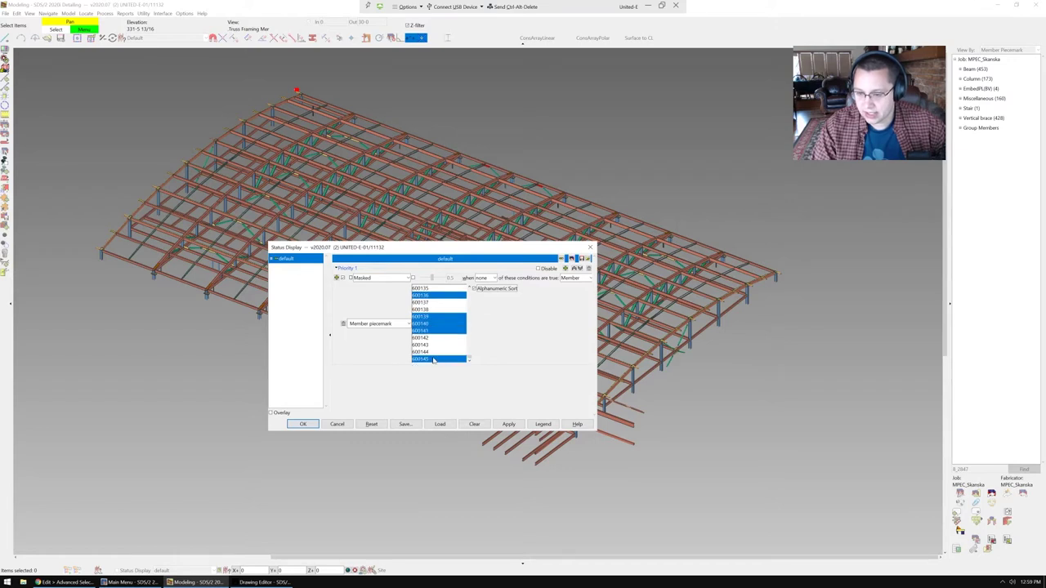
Step: Add piecemarks 600135, 600130 and 600131 to the filter values
ctrl+click(430, 289)
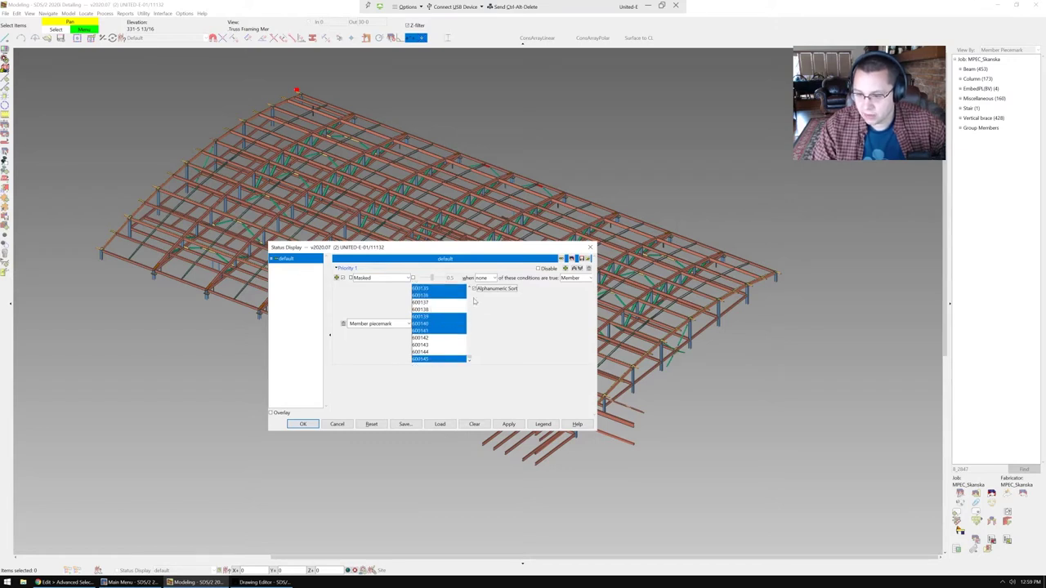
scroll(471, 289, up, 5)
scroll(470, 289, up, 2)
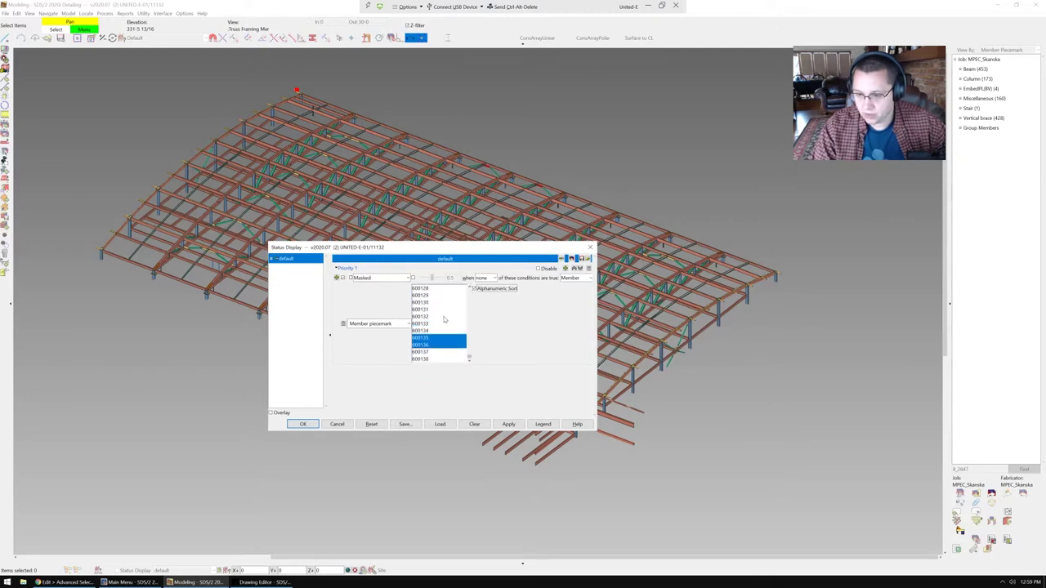
ctrl+click(428, 302)
ctrl+click(428, 309)
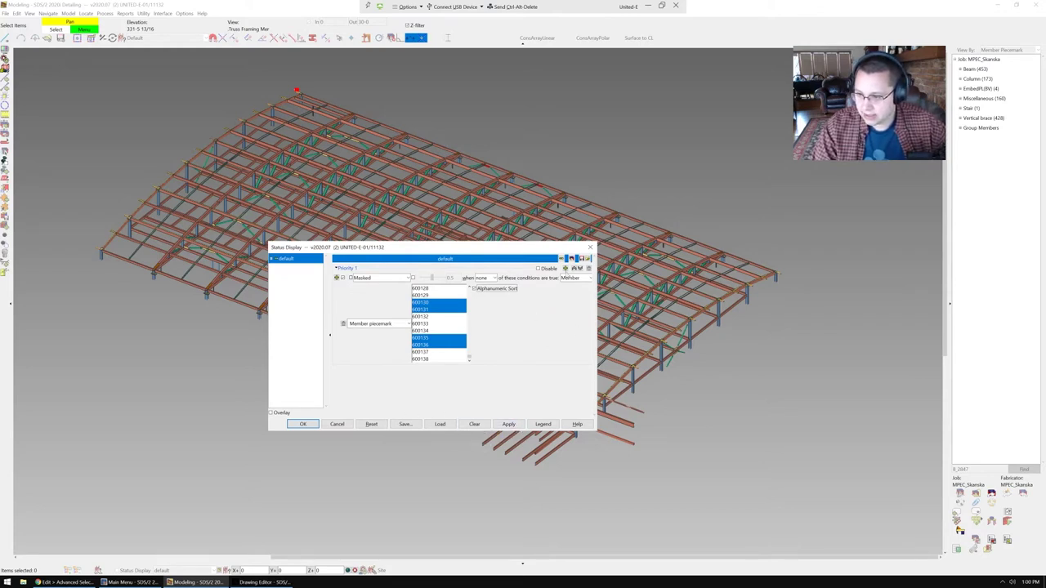
Step: Save the status configuration as 'Something', apply it to show 16 columns, and close
click(579, 261)
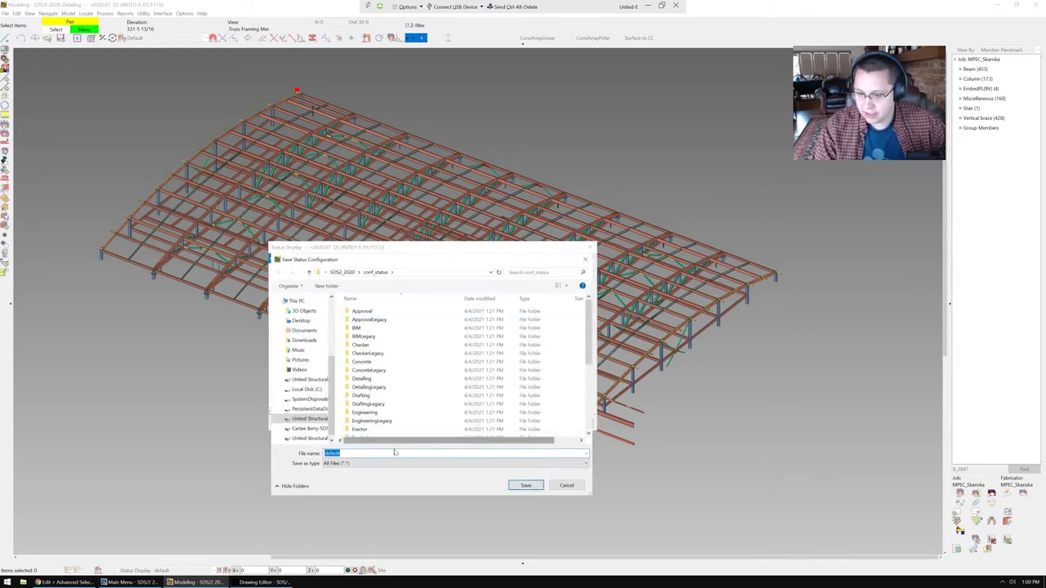
text(Something)
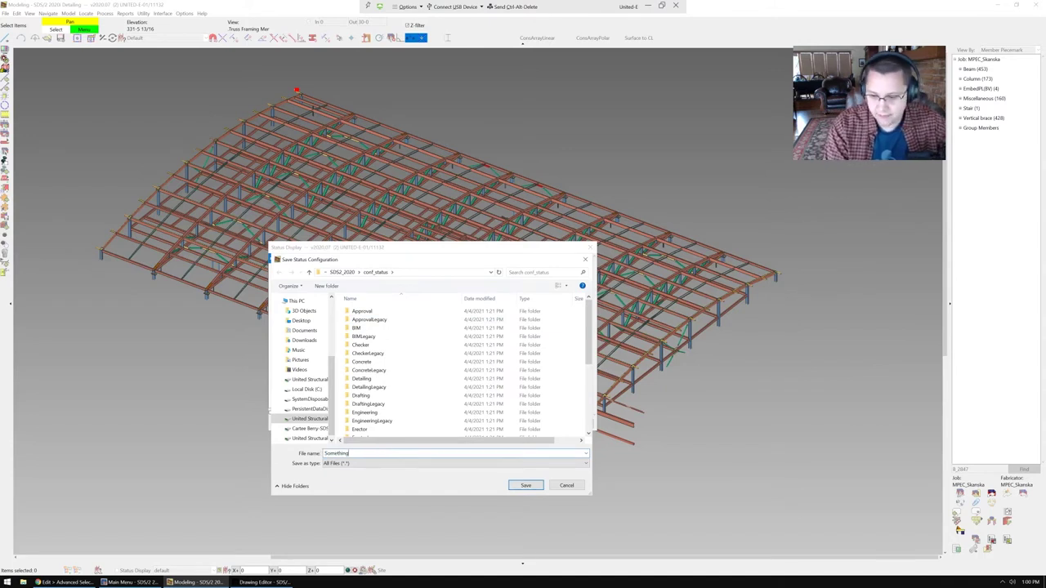
key(Return)
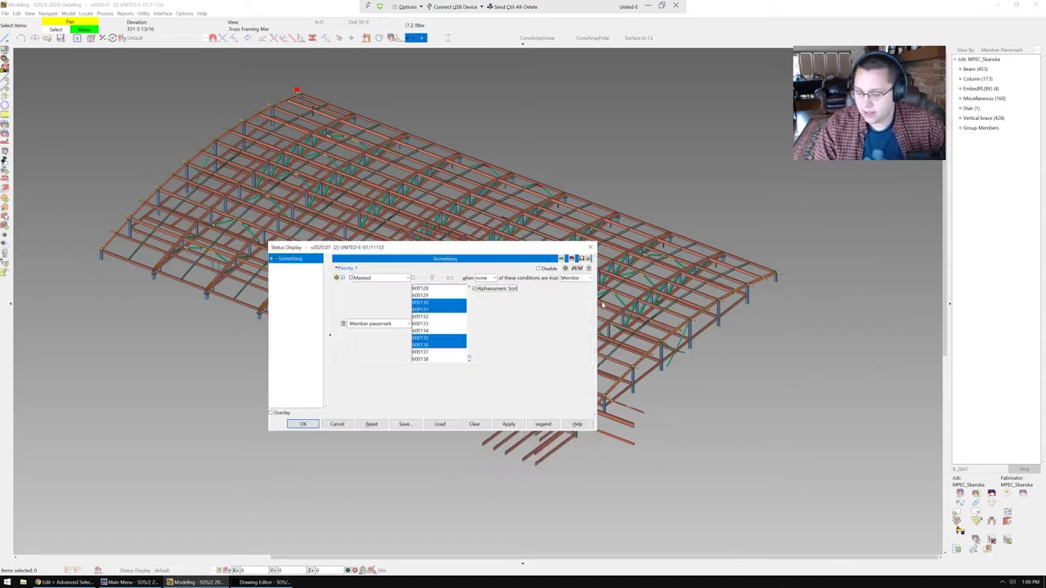
click(507, 424)
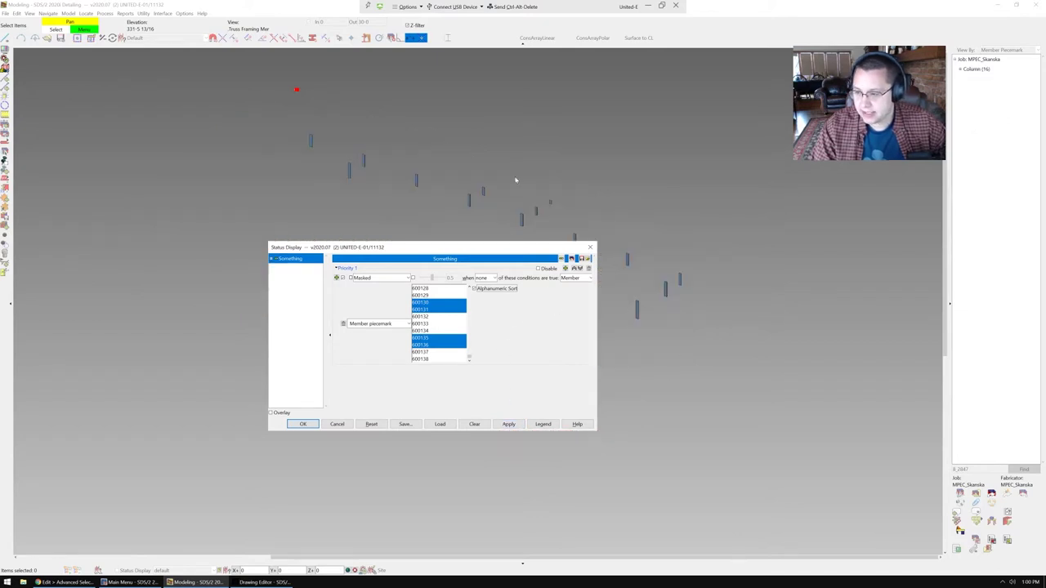
click(302, 424)
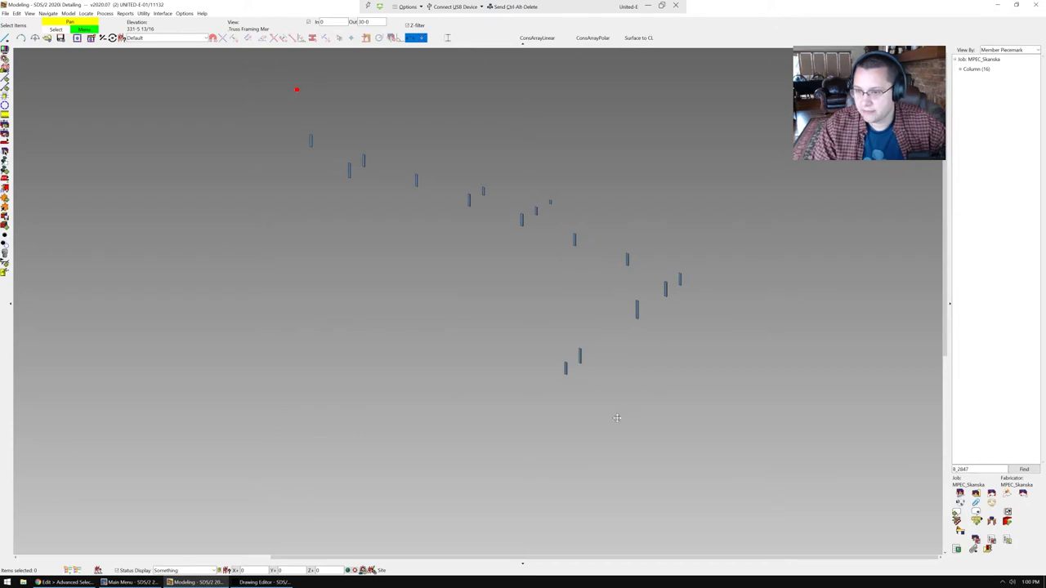
Step: Fully expand the Column group in the member tree
middle_drag(617, 418, 423, 477)
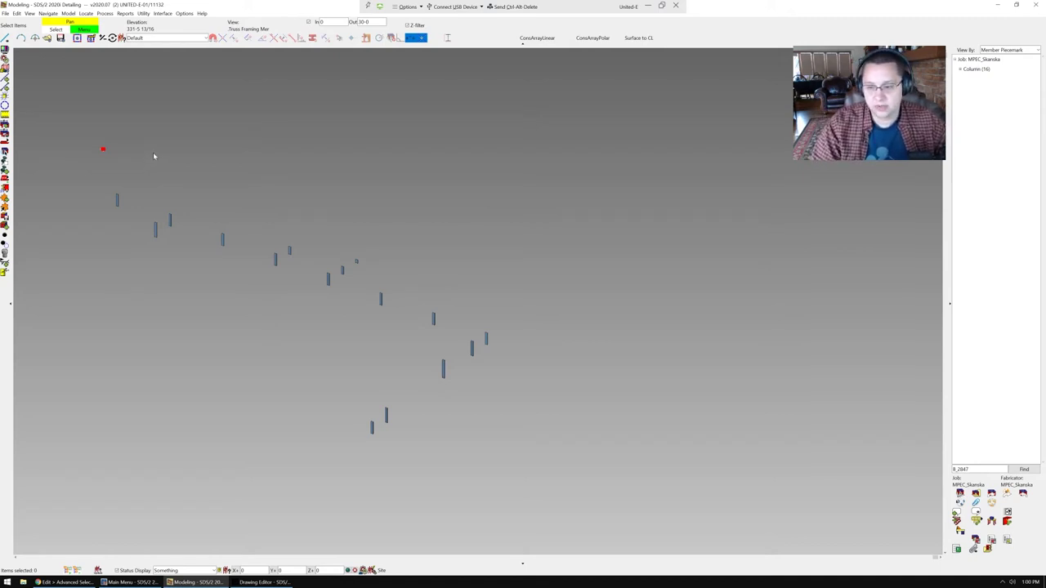
click(961, 68)
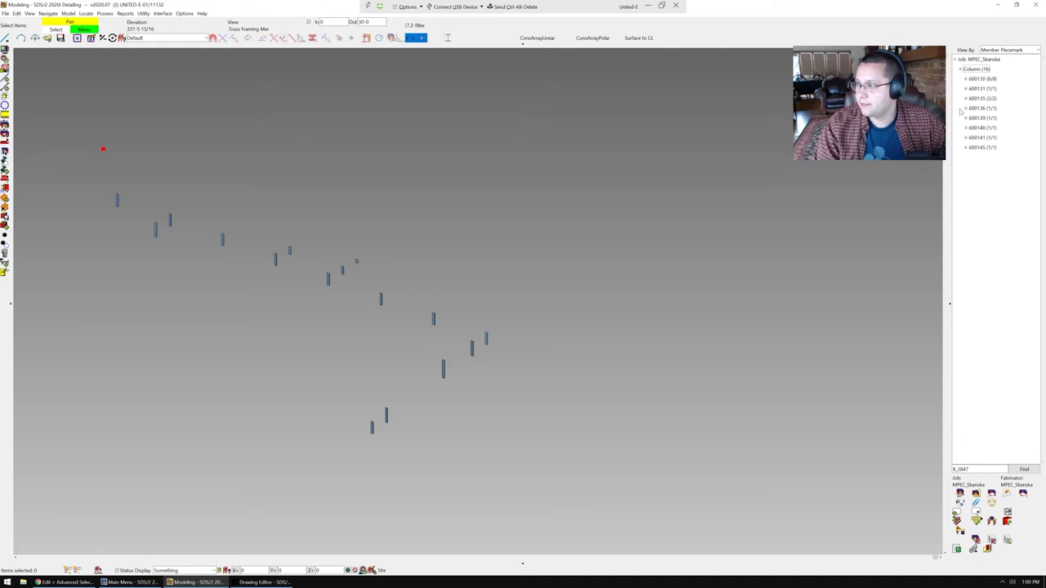
right_click(977, 71)
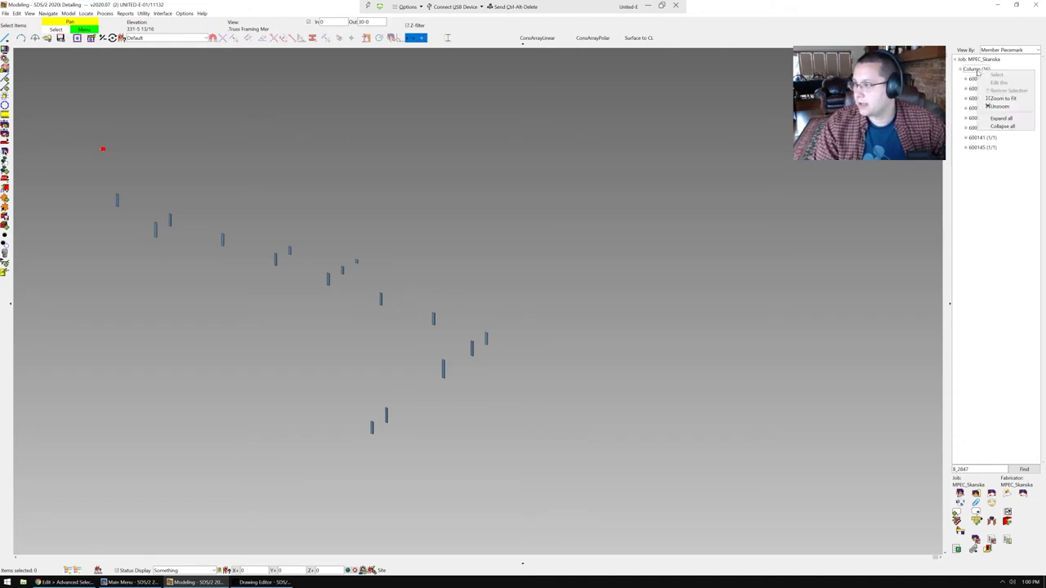
click(1000, 118)
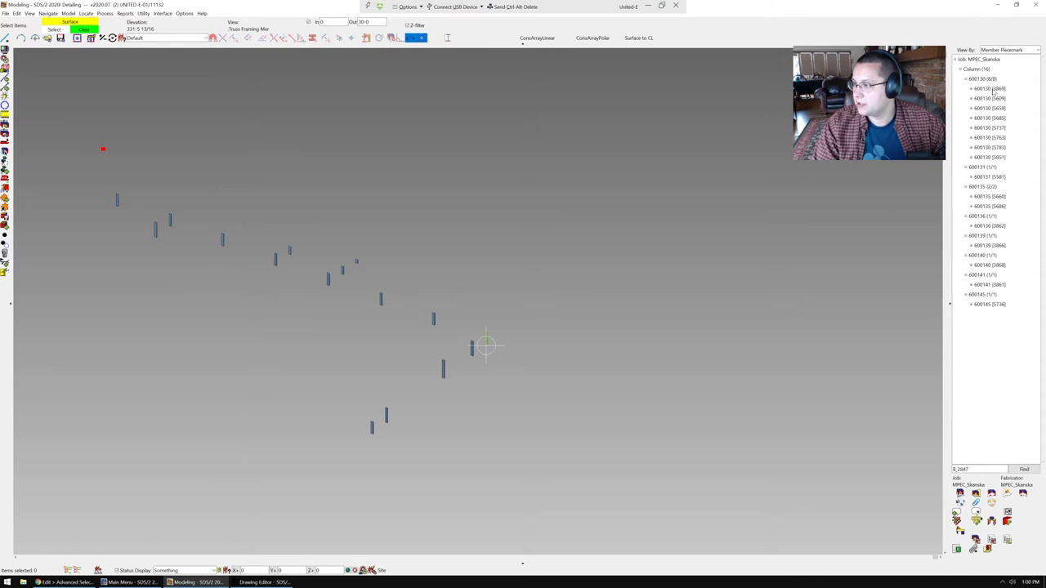
Step: Select one column each of 600130, 600131, 600135, 600136, 600139, 600140, 600141 and 600145
click(990, 89)
ctrl+click(991, 177)
ctrl+click(991, 196)
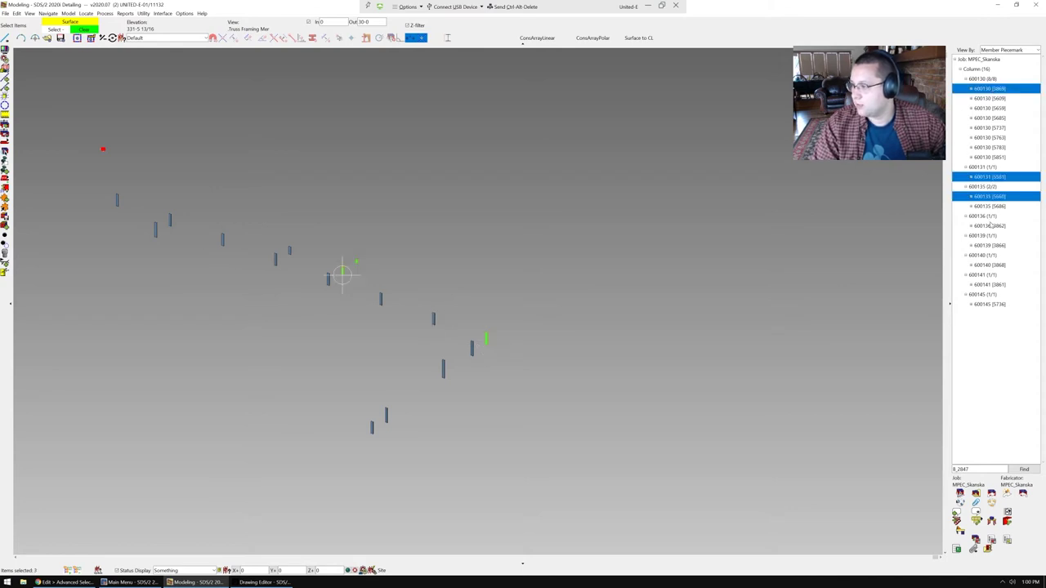
ctrl+click(990, 225)
ctrl+click(995, 245)
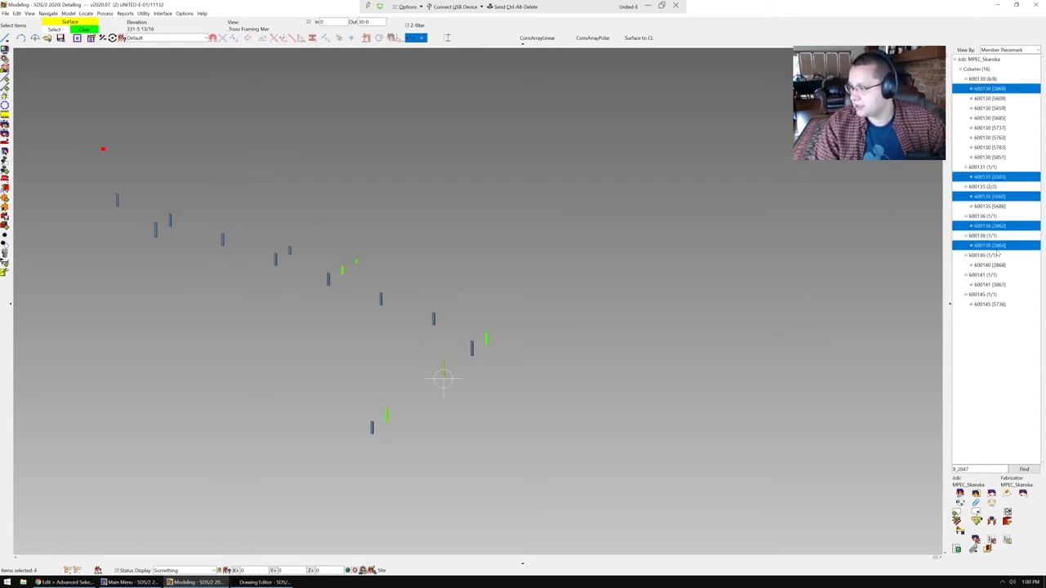
ctrl+click(996, 266)
ctrl+click(996, 285)
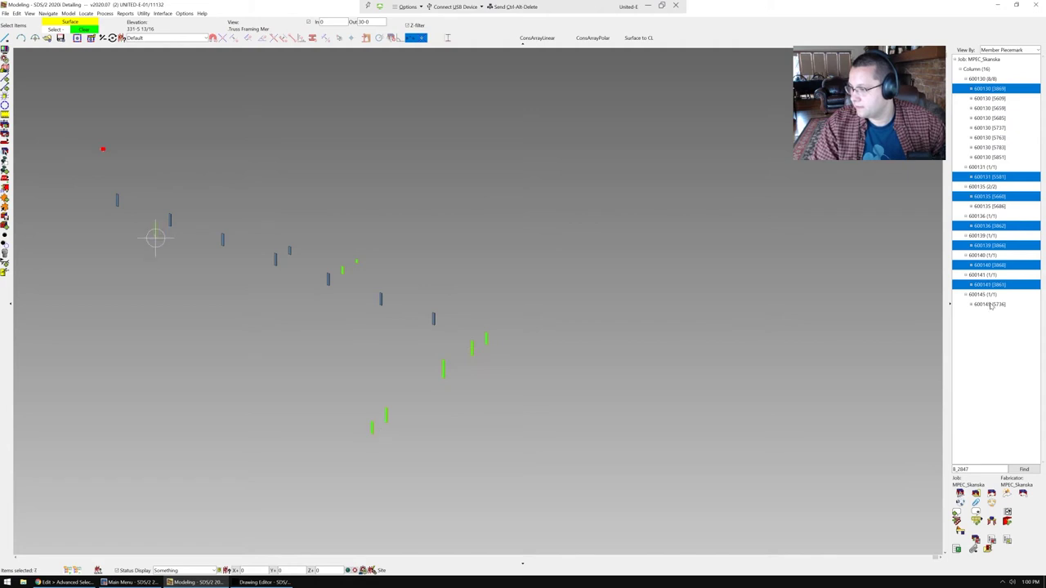
ctrl+click(990, 304)
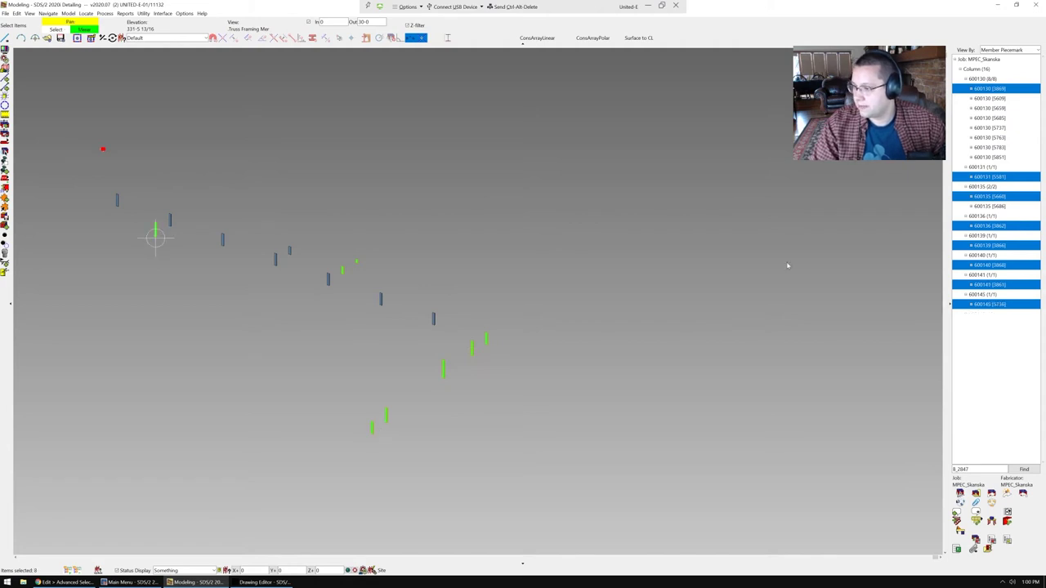
Step: Apply Hide Unselected Members so only the eight chosen columns stay visible
right_click(654, 262)
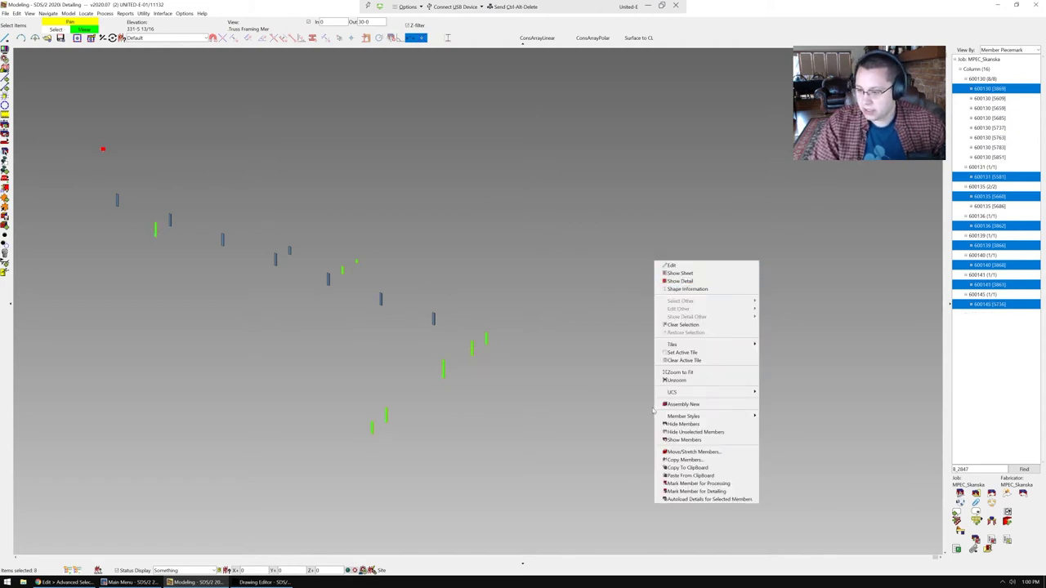
click(714, 432)
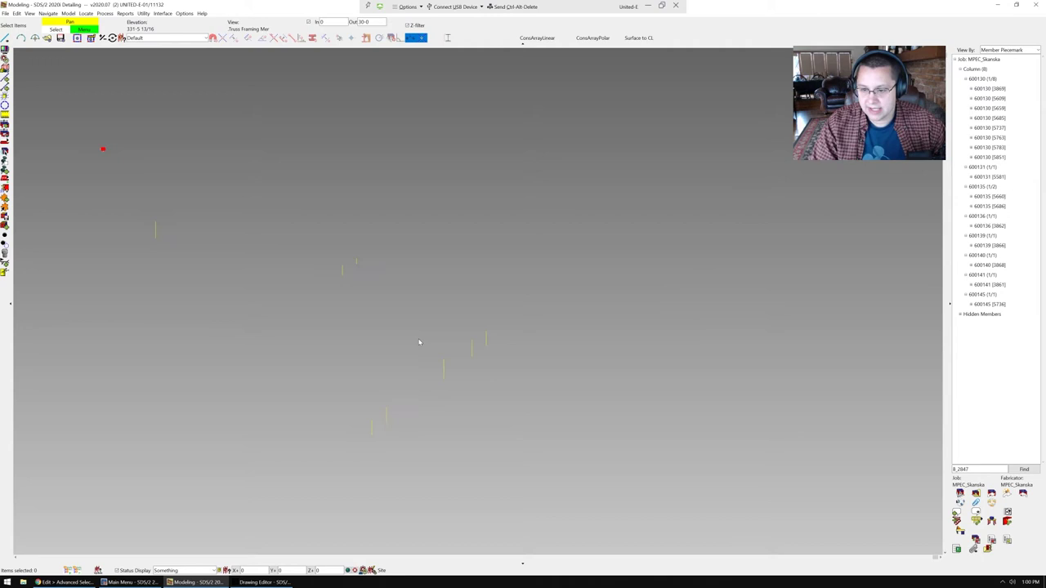
Step: Isolate column 600141 and return to the filtered model
click(381, 386)
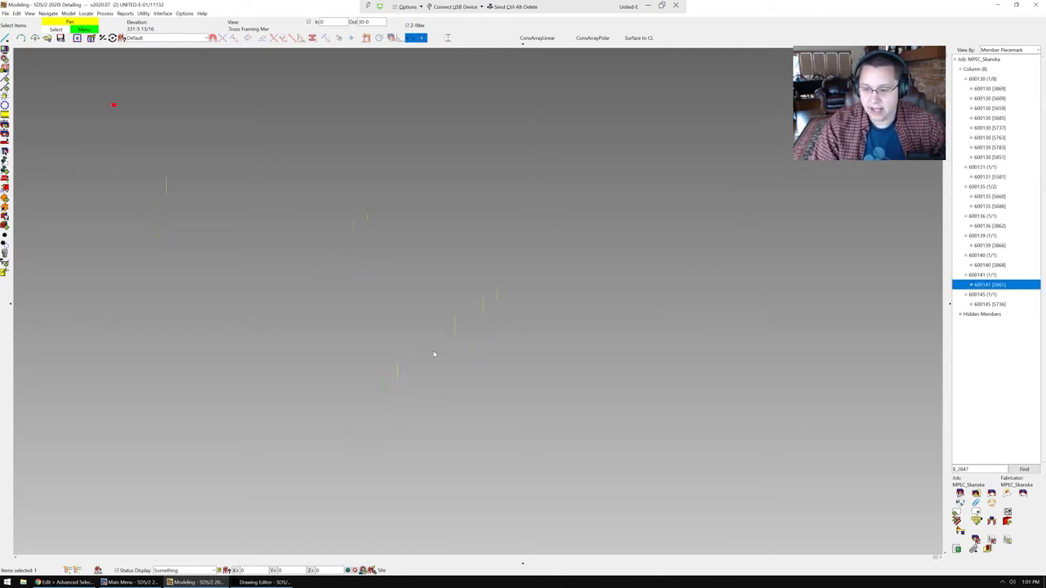
key(i)
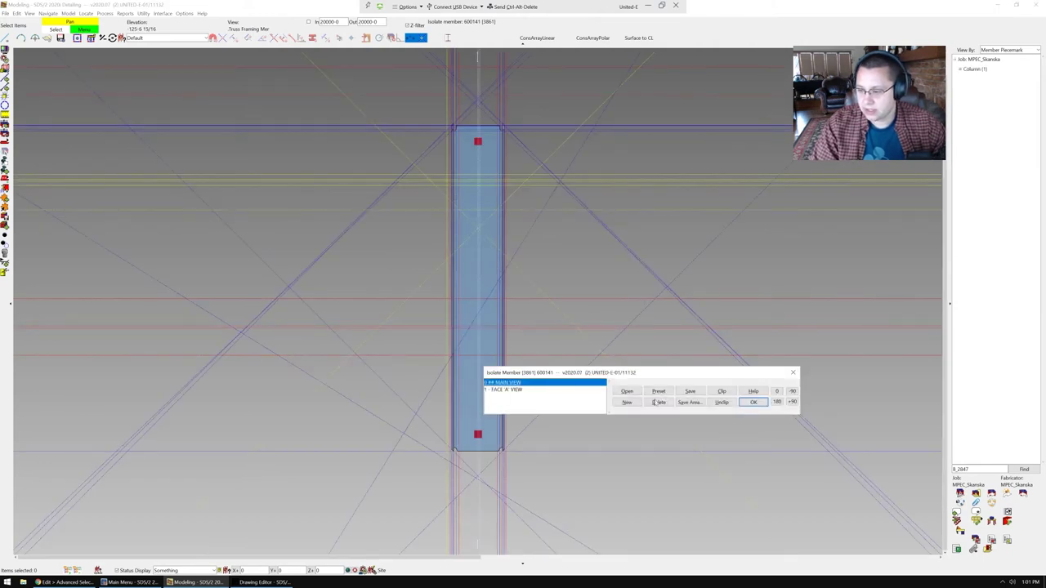
click(755, 403)
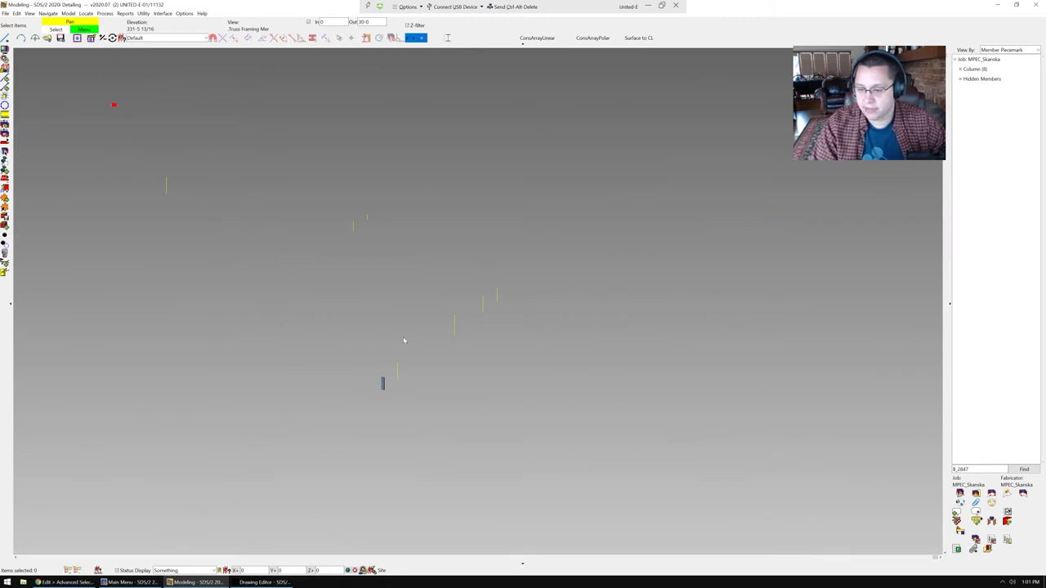
scroll(388, 375, up, 1)
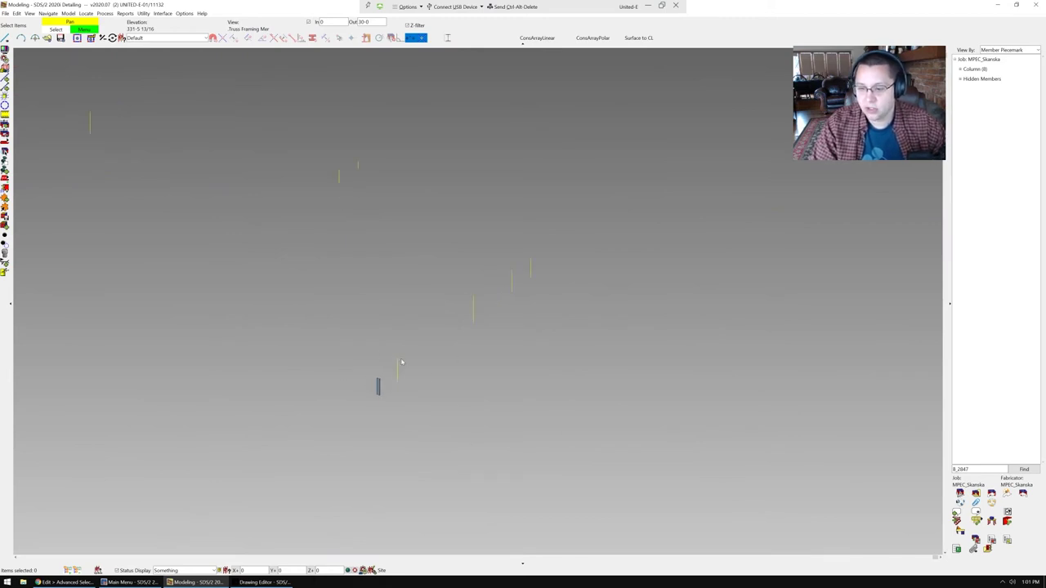
Step: Isolate columns 600136 and 600139 in turn, returning to the model each time
click(399, 372)
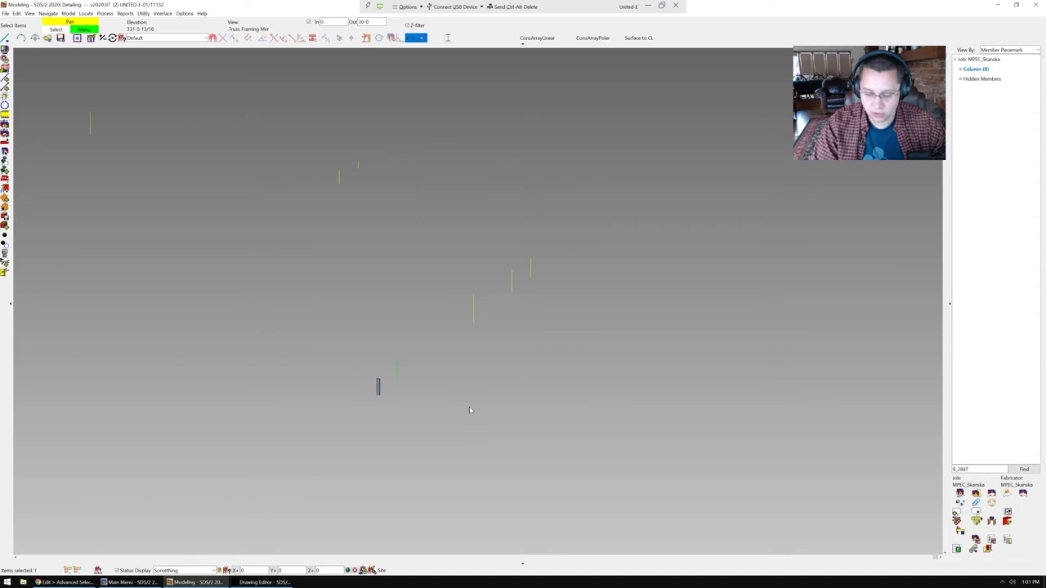
key(i)
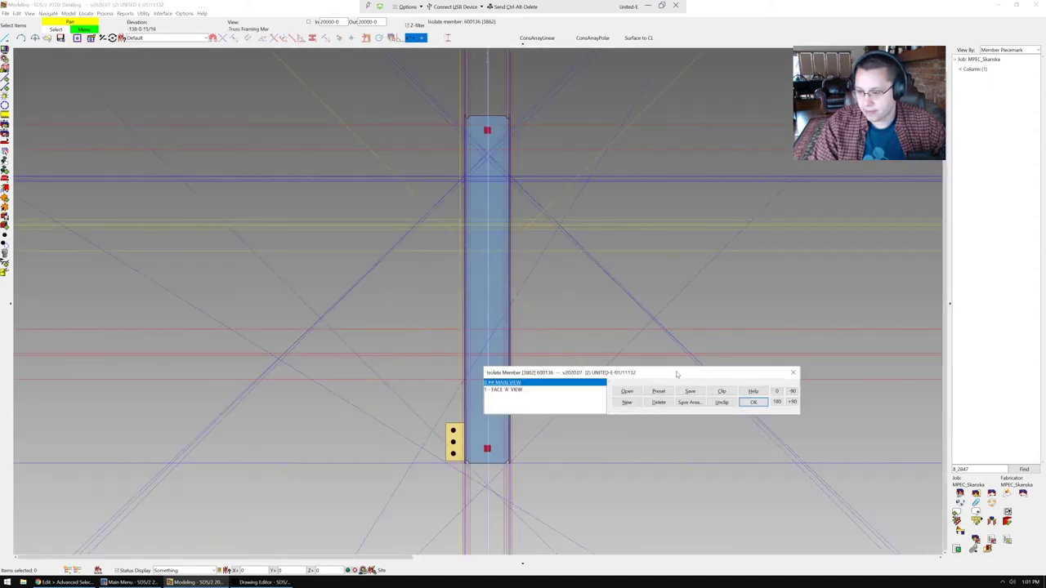
click(752, 403)
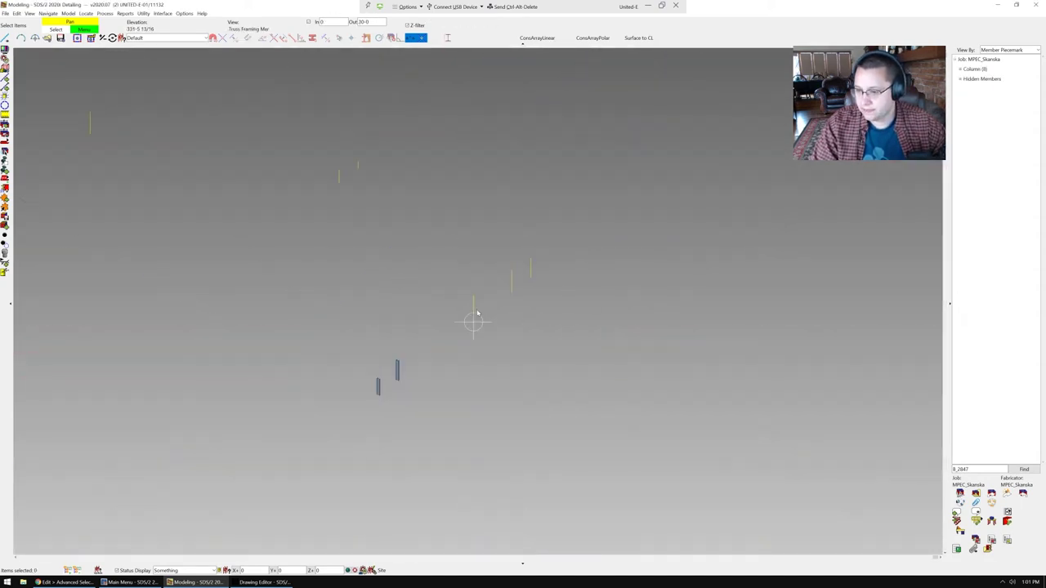
key(i)
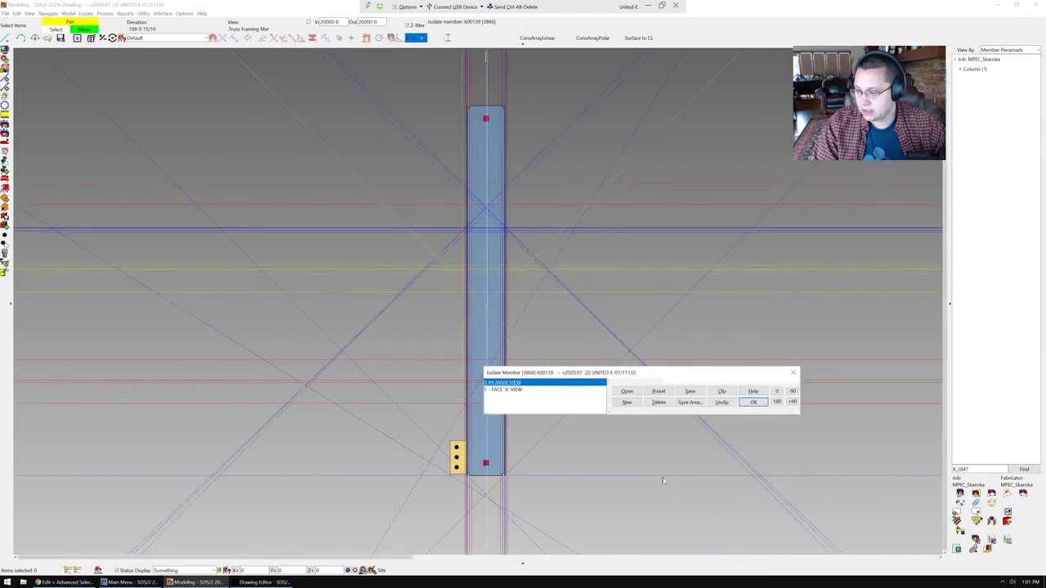
click(753, 402)
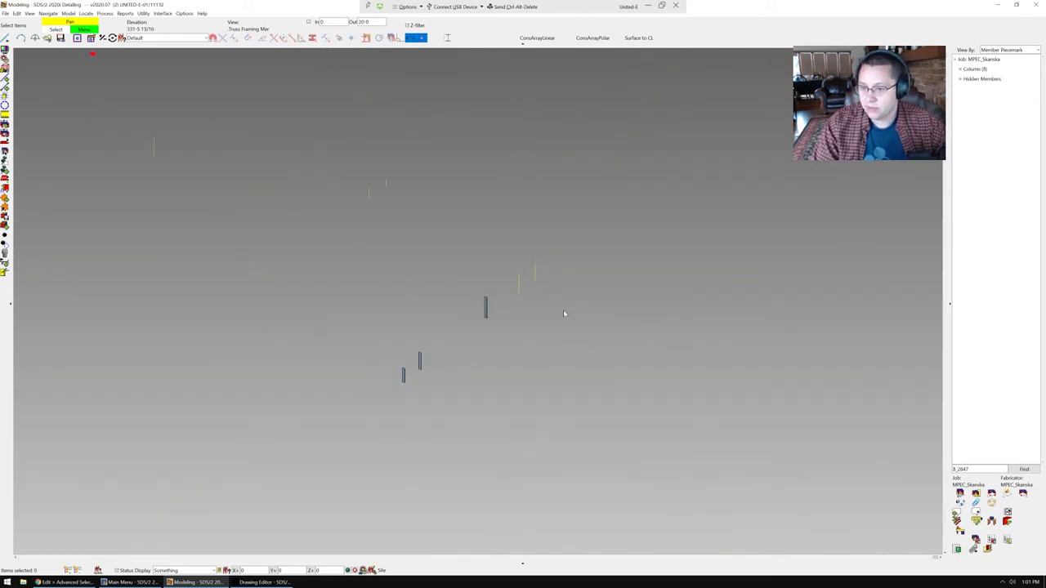
scroll(410, 242, up, 2)
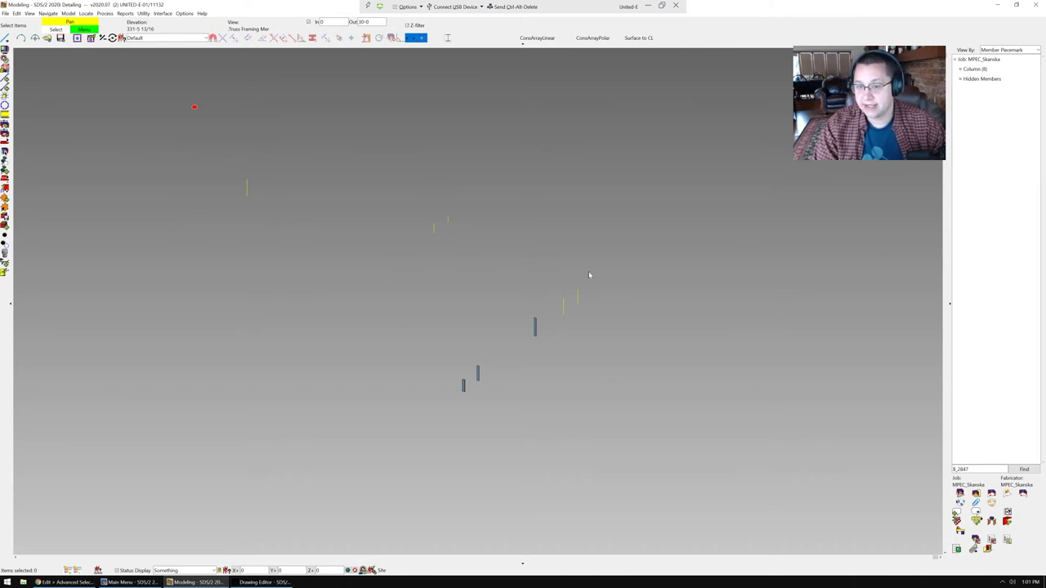
drag(184, 149, 784, 495)
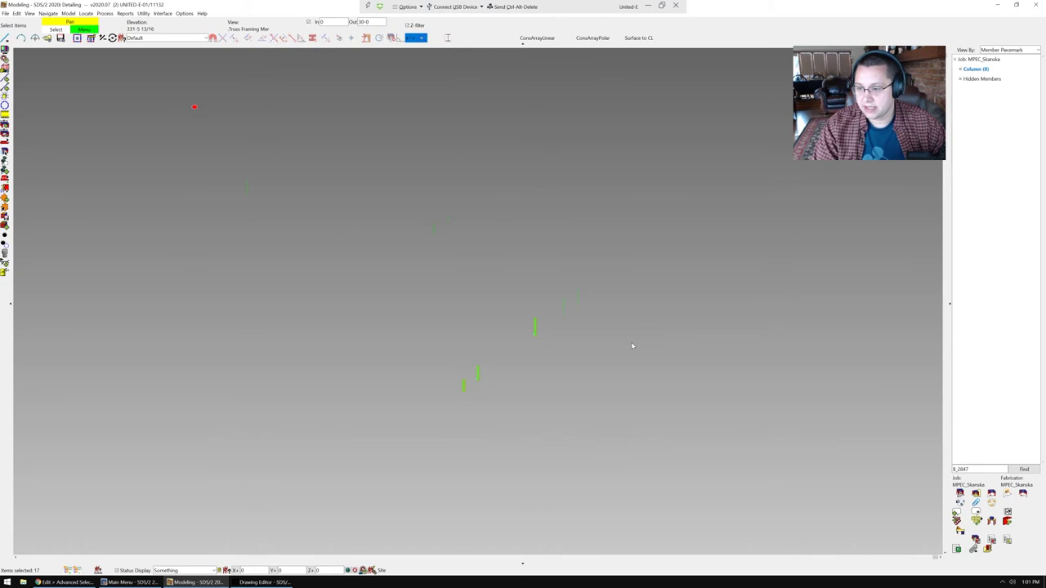
right_click(509, 244)
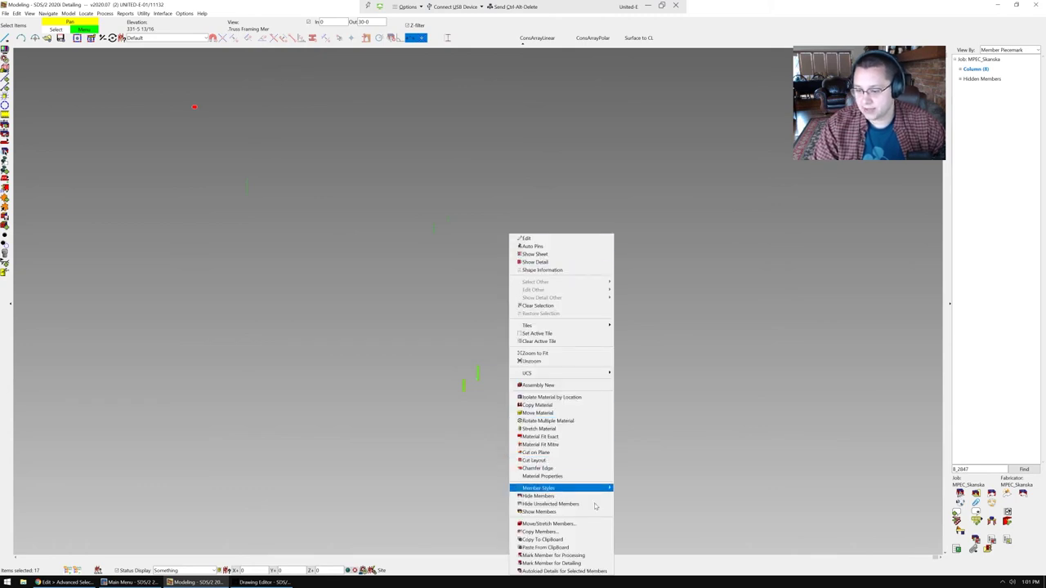
click(106, 13)
click(105, 14)
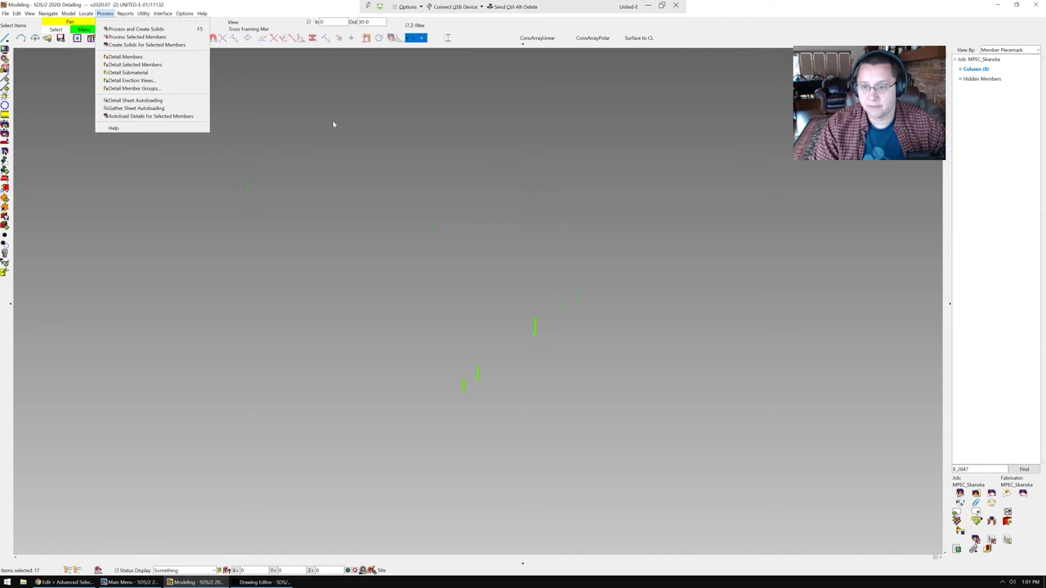
click(362, 117)
click(363, 117)
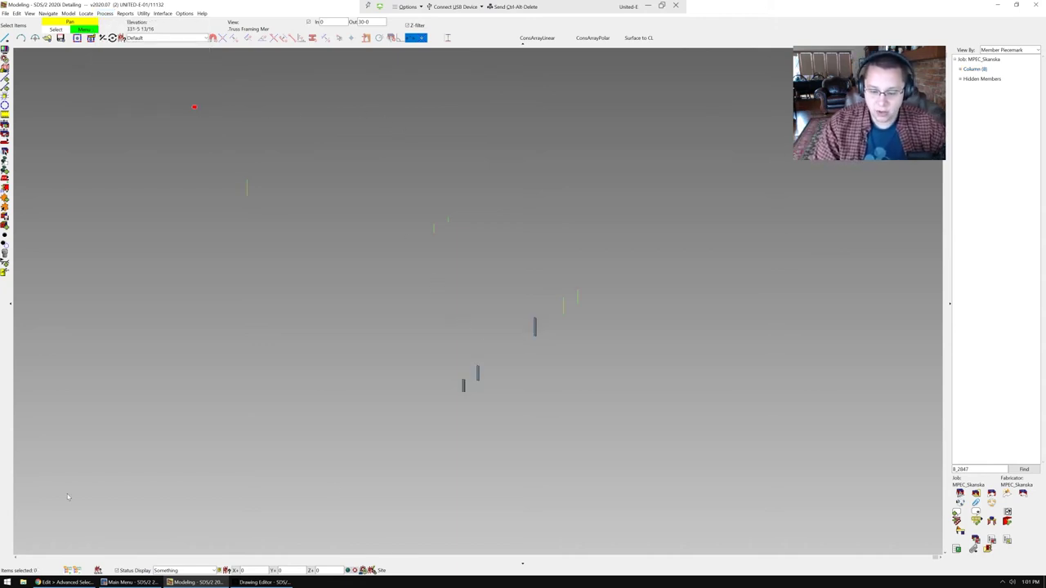
Step: In Drawing Editor, load the 'Something' status file into Select one Piecemark's Status Display
click(261, 582)
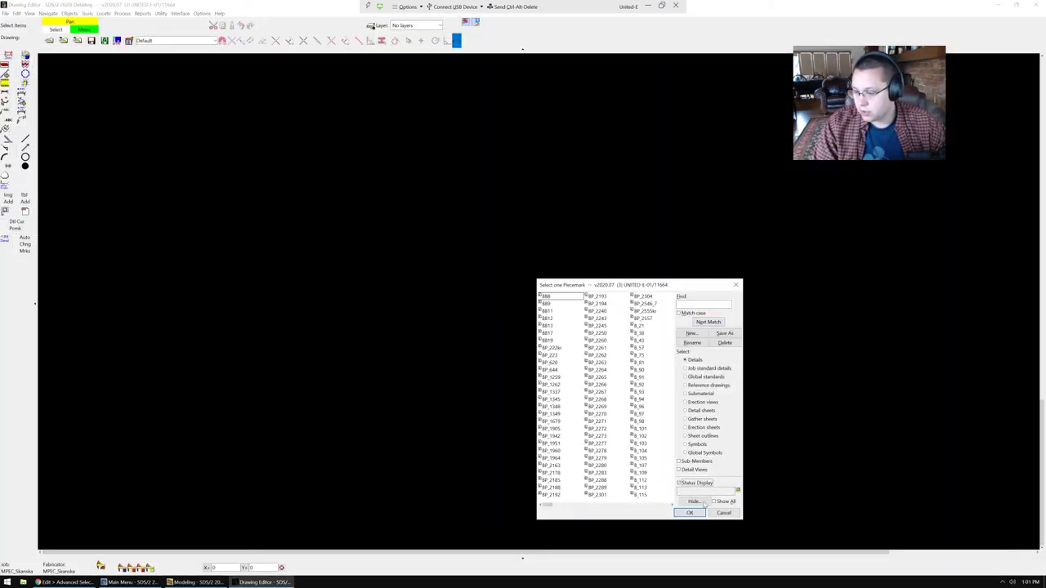
click(739, 490)
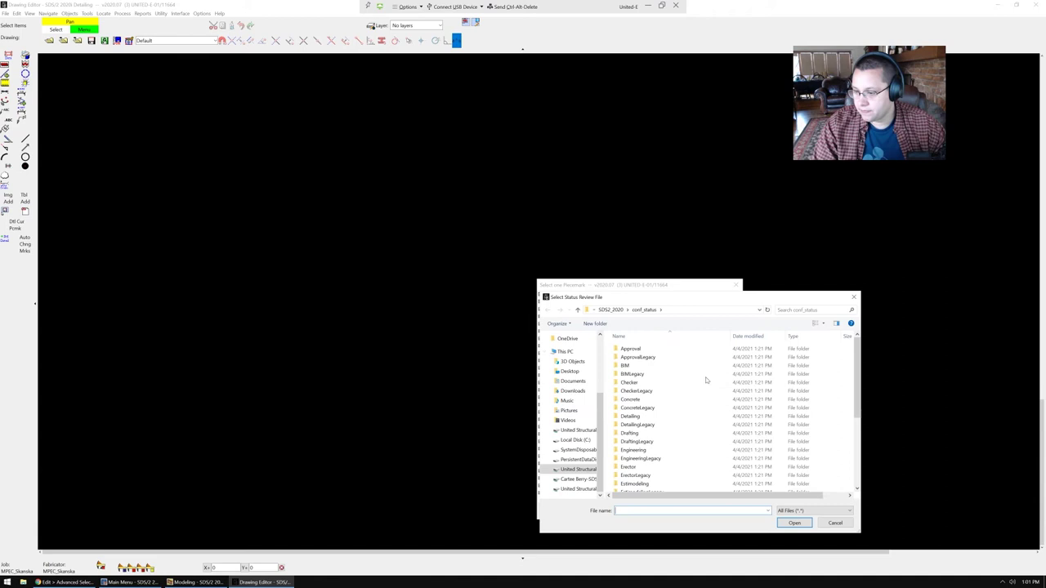
scroll(666, 450, down, 3)
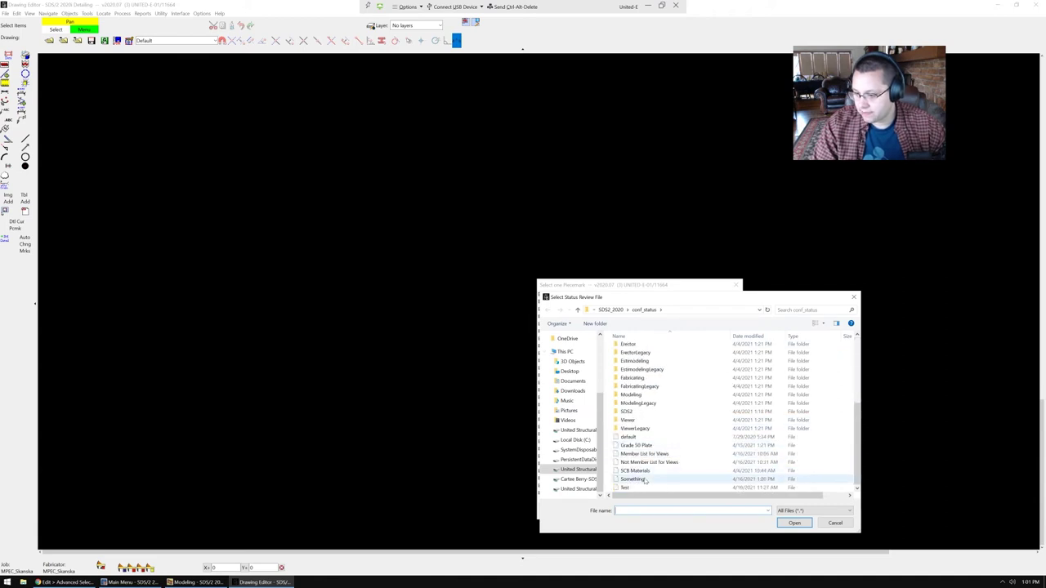
double_click(718, 480)
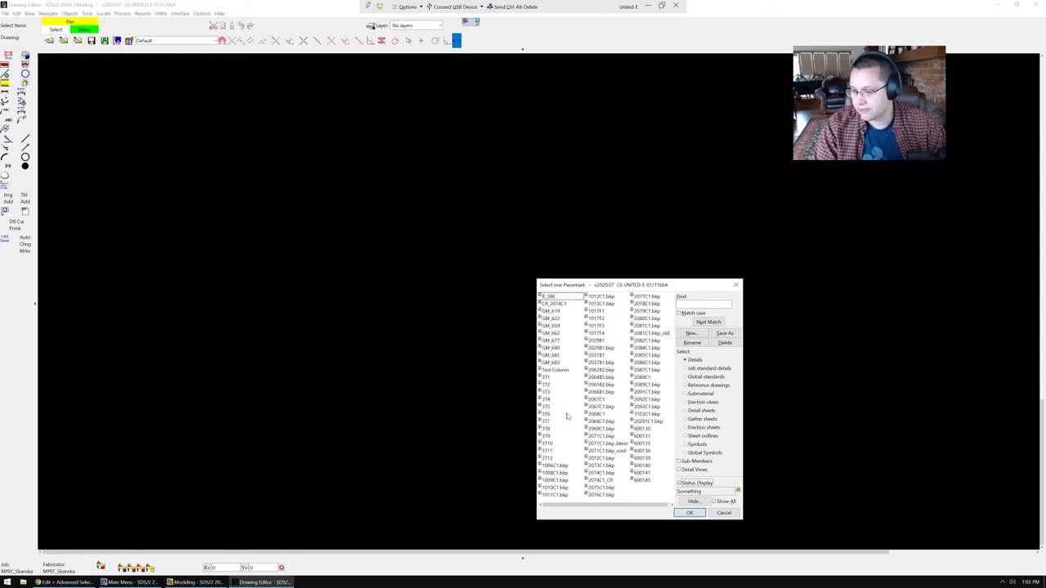
Step: Open the 600130 column detail, then advance to the 600131 detail
double_click(644, 430)
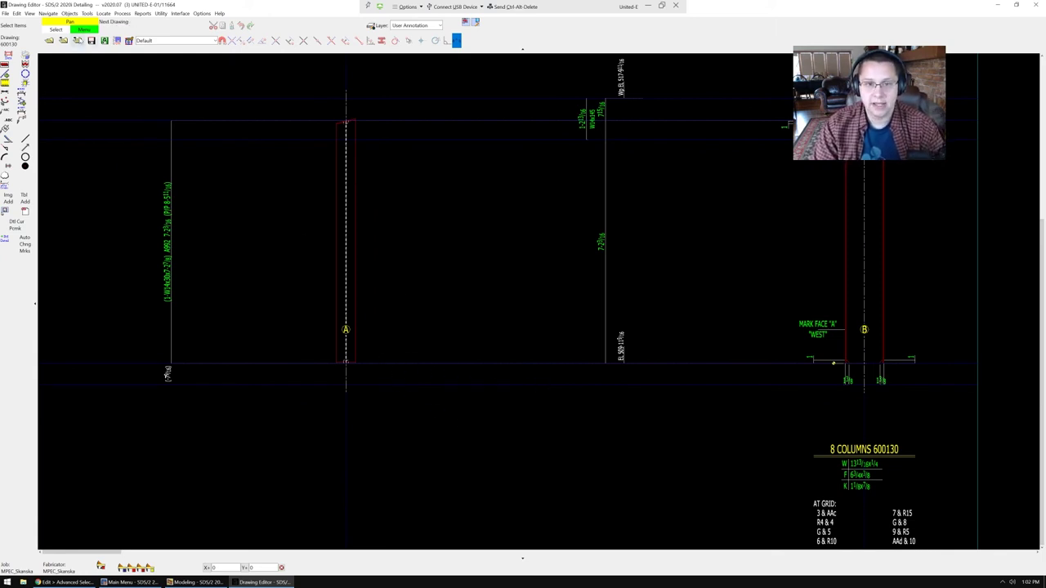
key(Right)
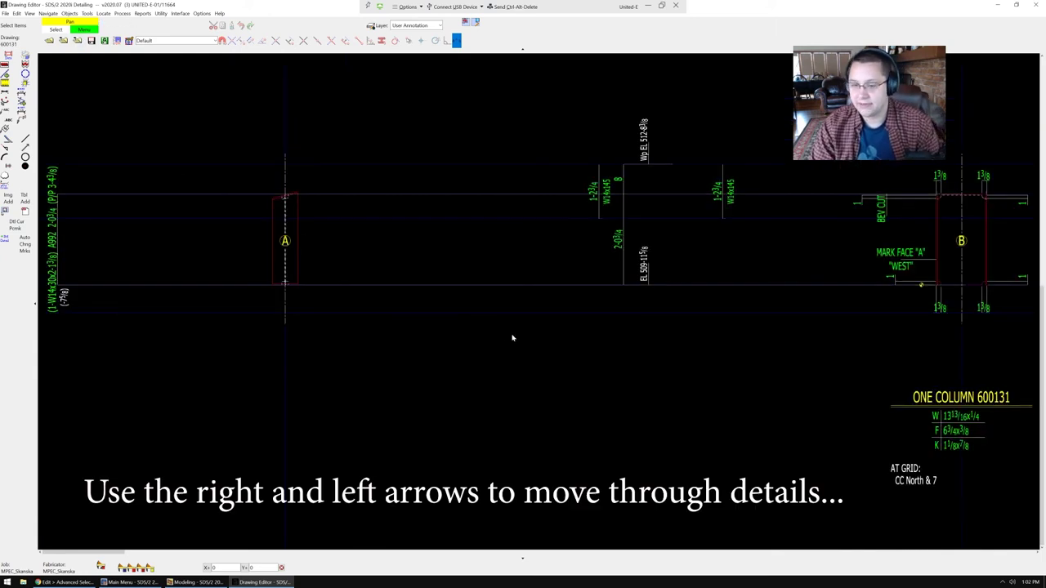